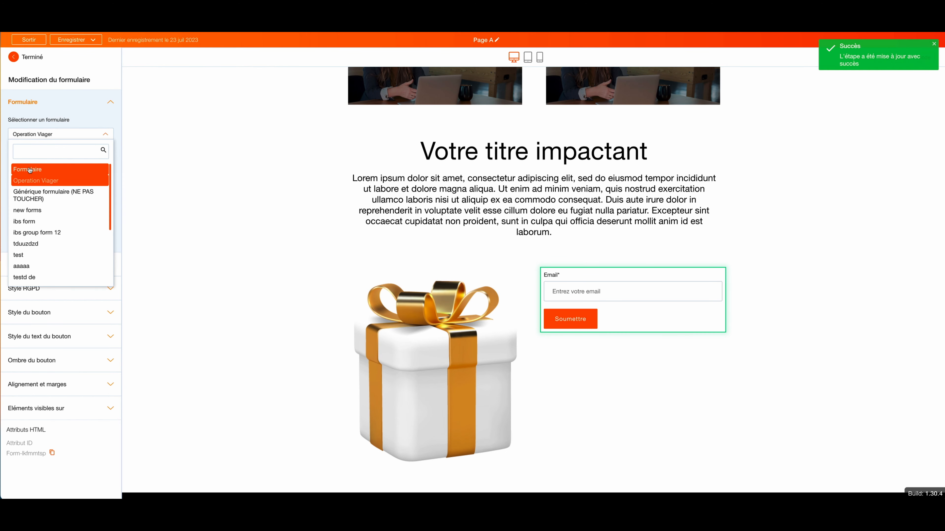
Step: Assign the form named Formulaire to the form block and set its submit action to Afficher le texte de remerciement
left_click(36, 170)
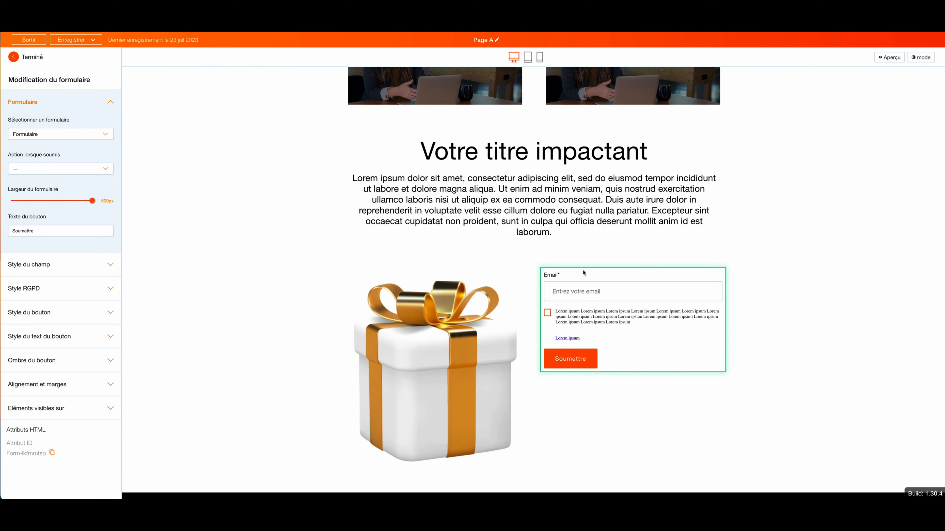
left_click(45, 169)
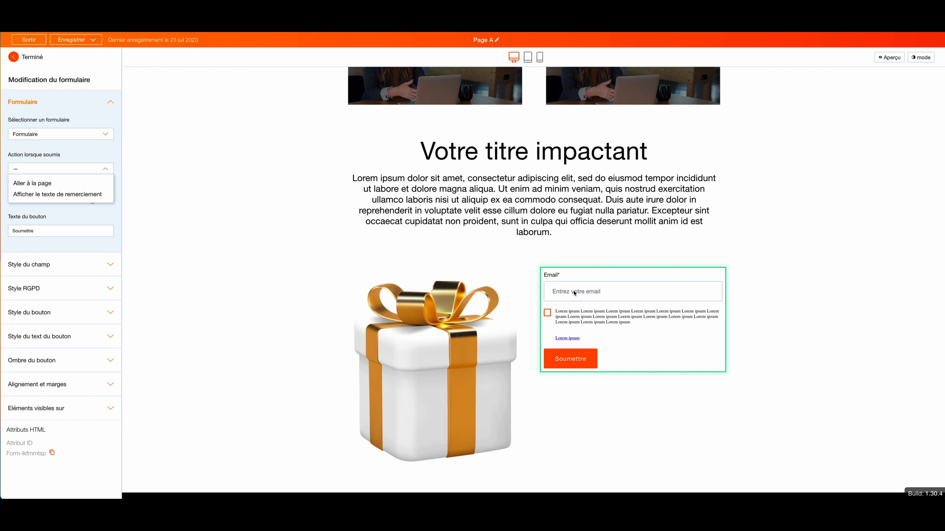
left_click(41, 195)
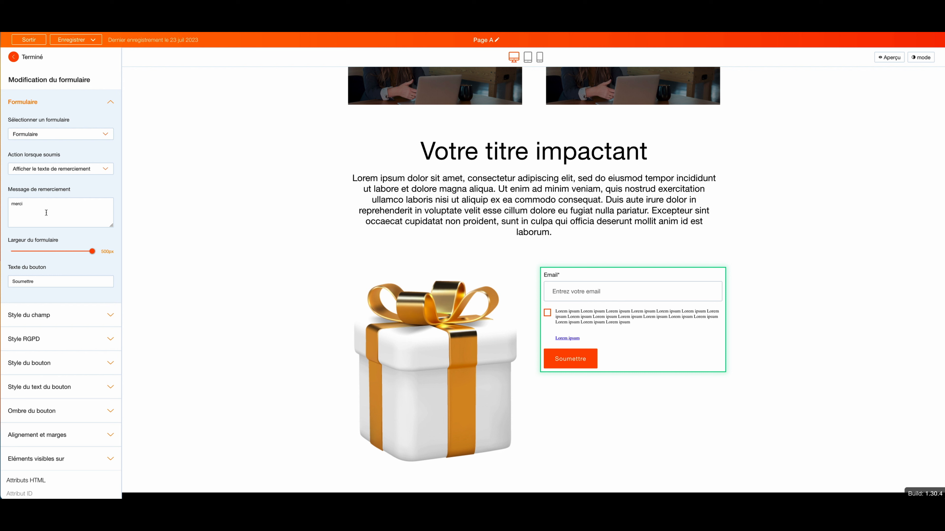
Step: Change the submit action to Aller à la page and try Tunnel de vente and Lien externe as the link to open
left_click(53, 170)
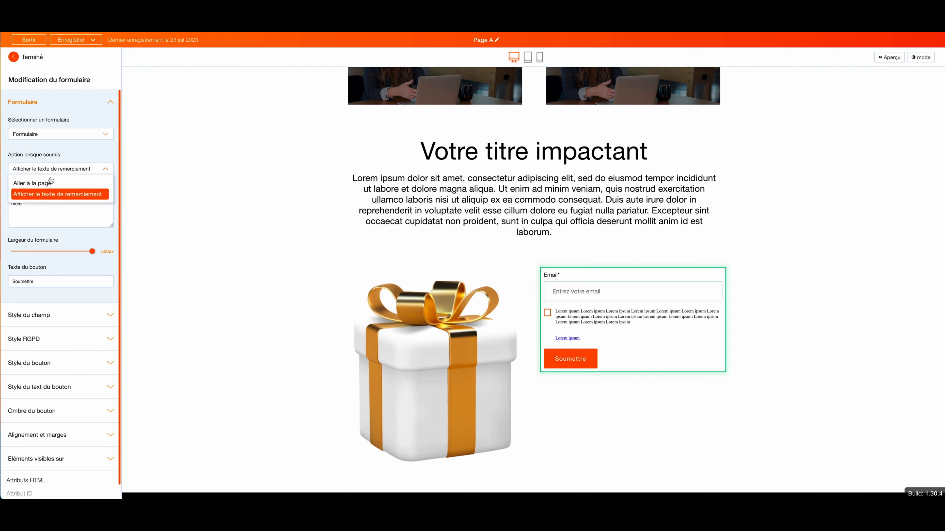
left_click(51, 183)
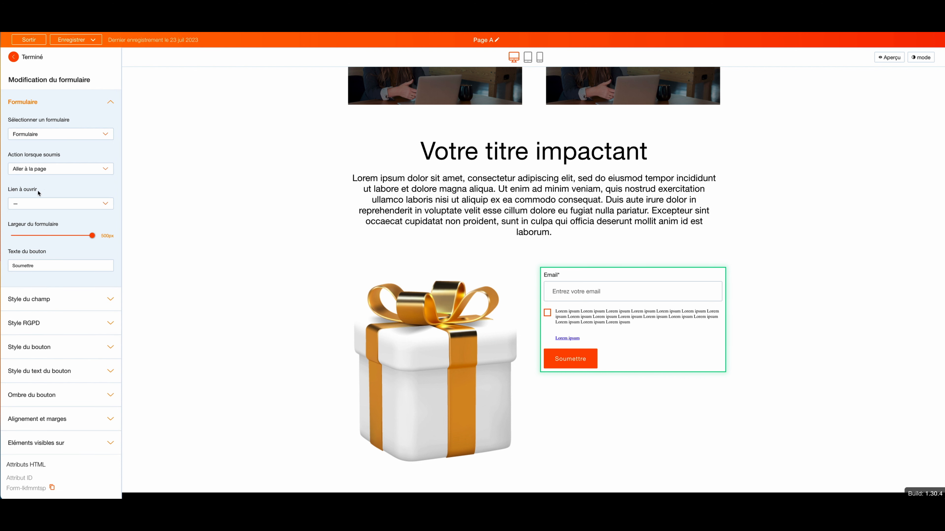
left_click(34, 205)
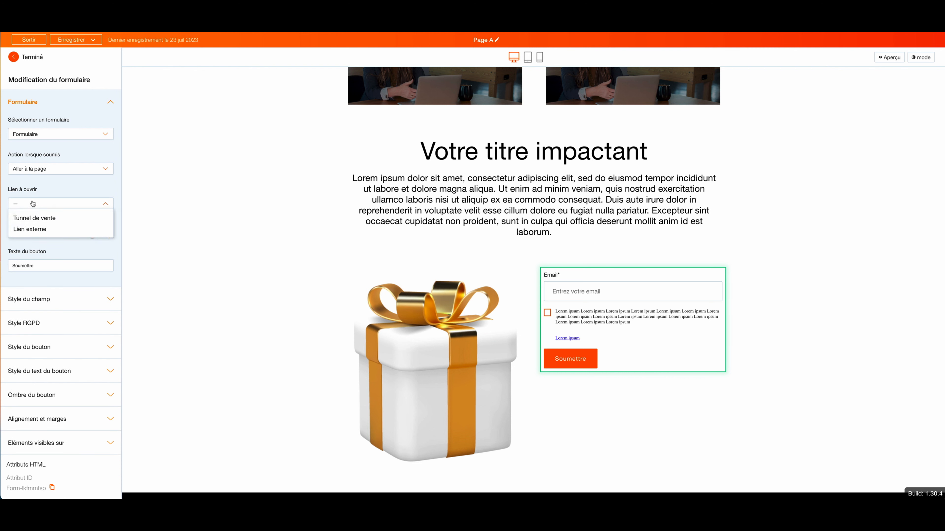
left_click(43, 222)
left_click(41, 204)
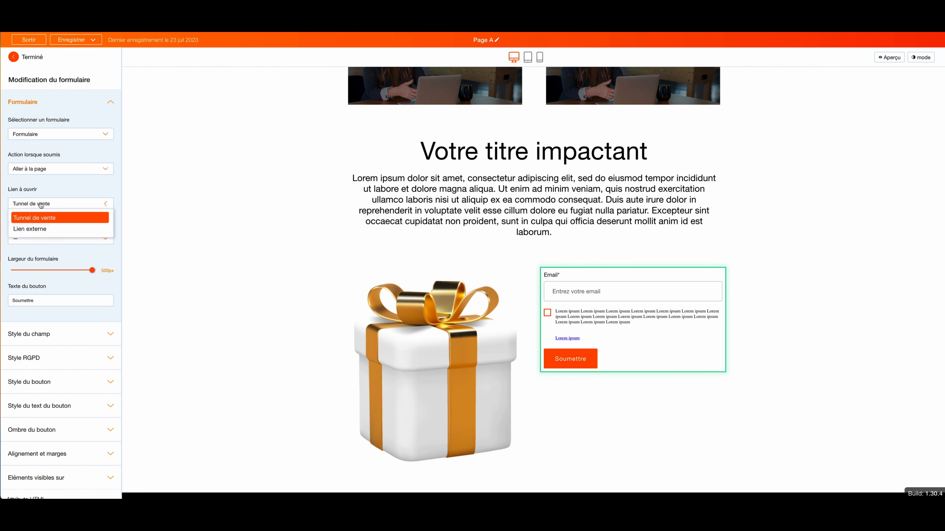
left_click(41, 228)
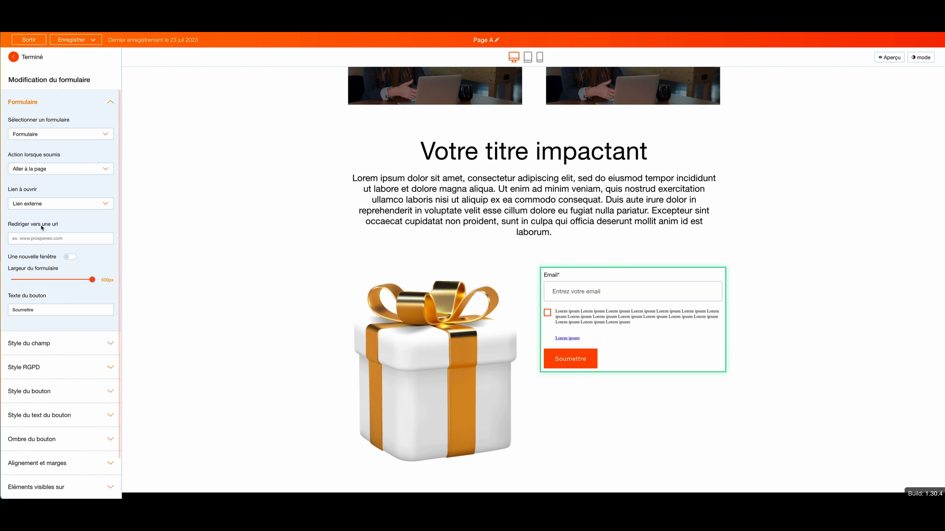
Step: Link the submit action to Tunnel de vente and choose the step Etape suivante du tunnel de vente (recommandé)
left_click(45, 204)
left_click(45, 219)
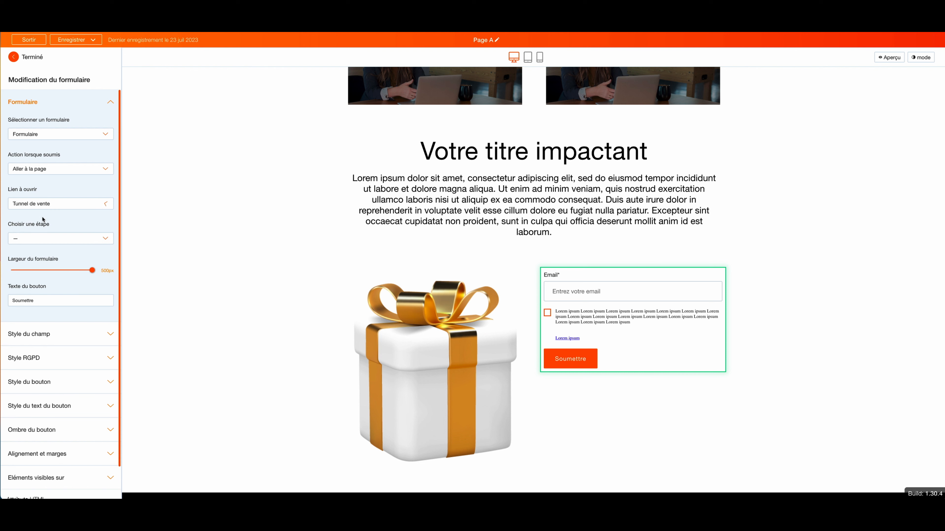
left_click(44, 239)
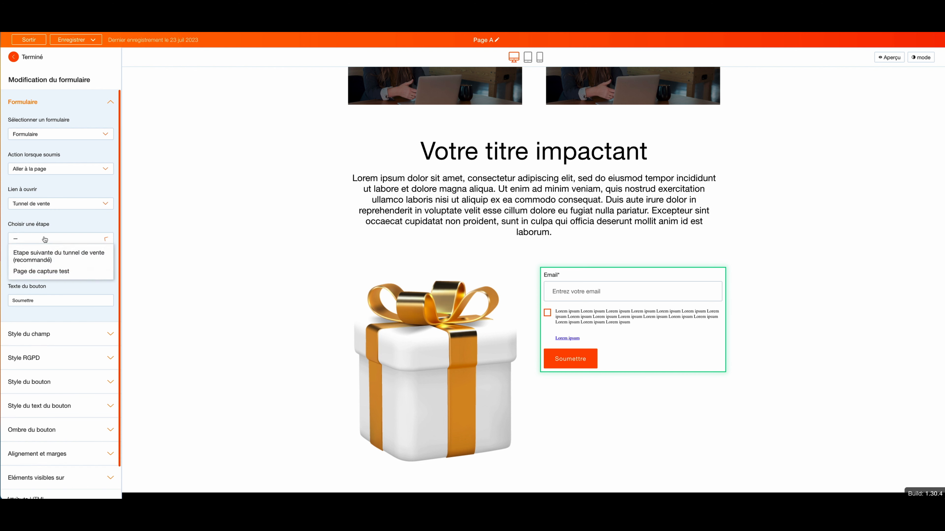
left_click(45, 262)
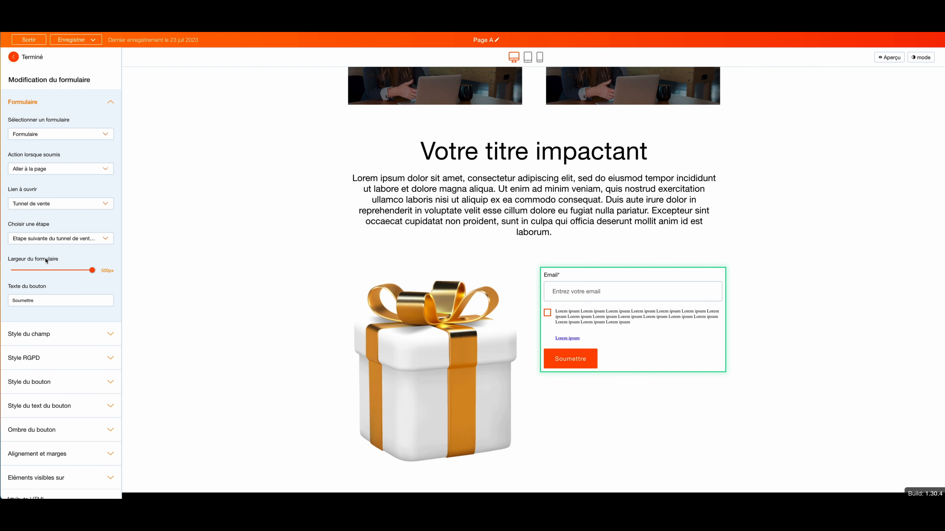
scroll(59, 243, "down", 1)
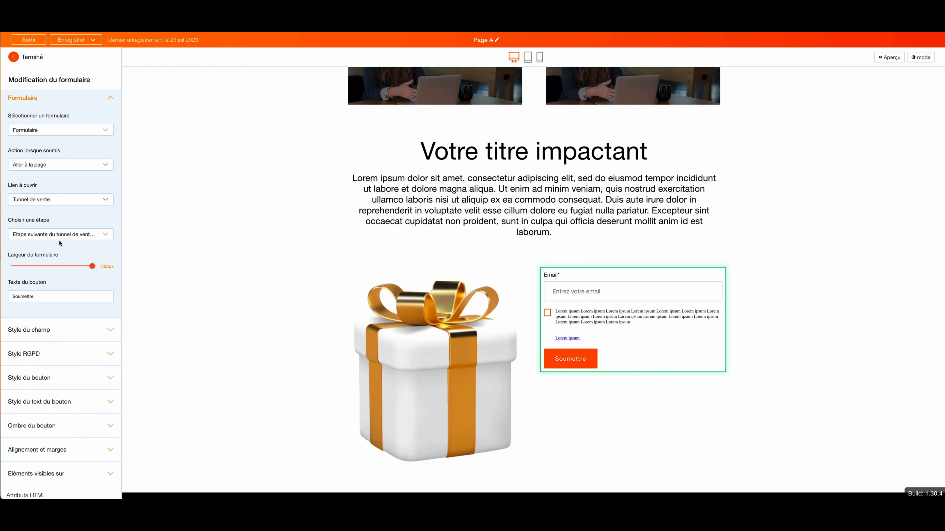
left_click(59, 237)
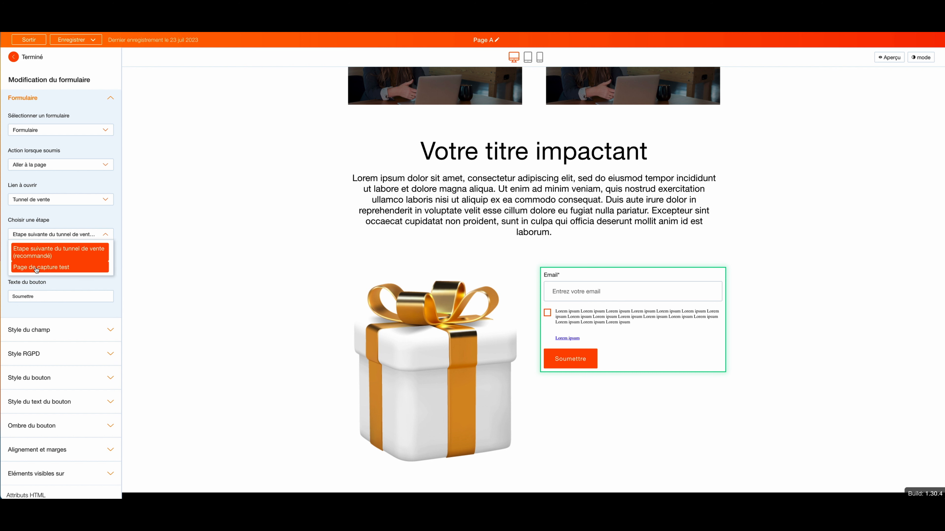
Step: Replace the form's button text with "Je le veux" and close the general form settings
left_click_drag(92, 271, 61, 271)
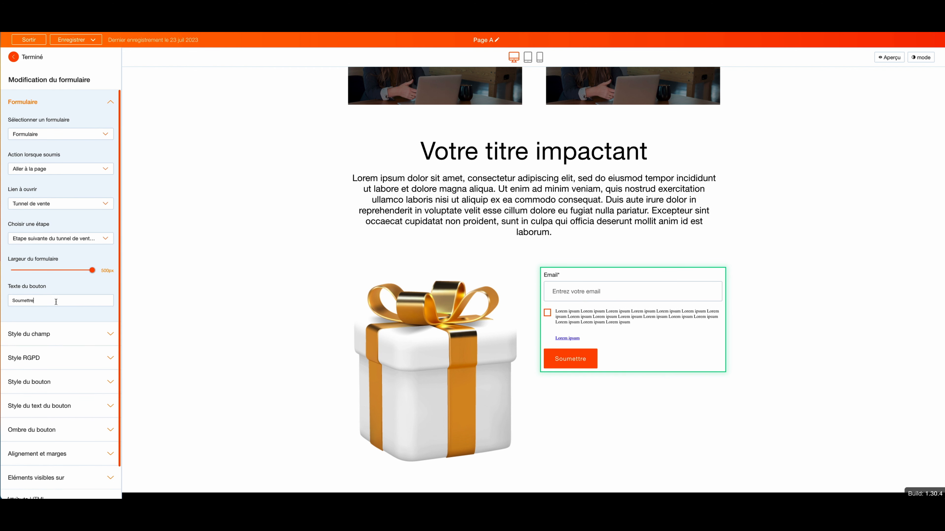
left_click_drag(55, 302, 1, 300)
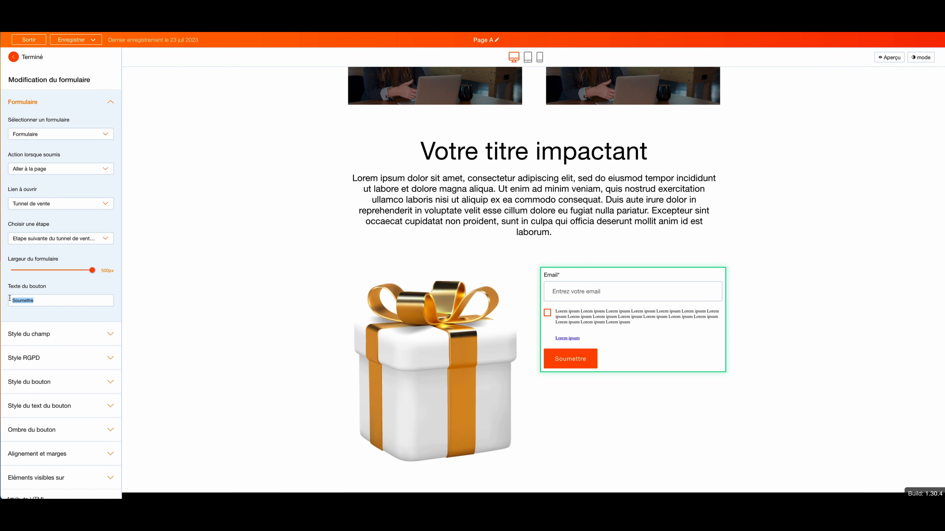
type("Je le veux")
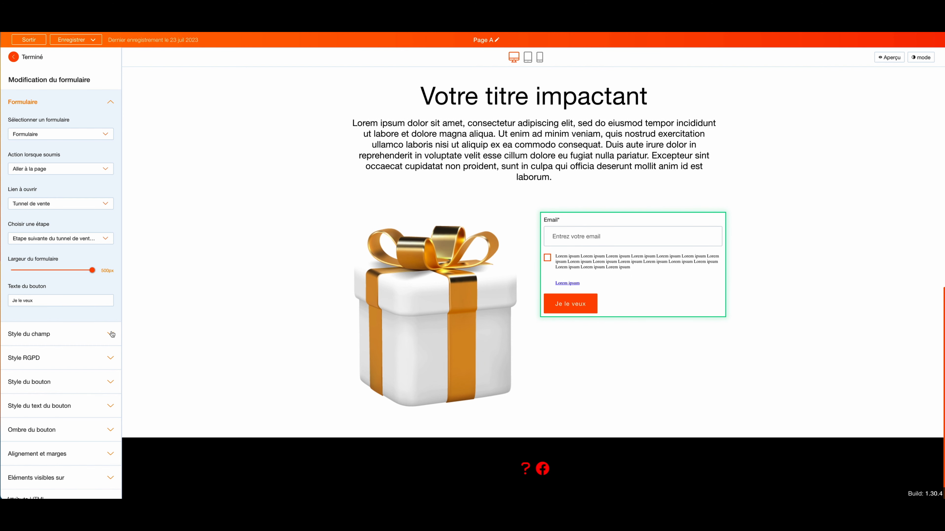
left_click(109, 104)
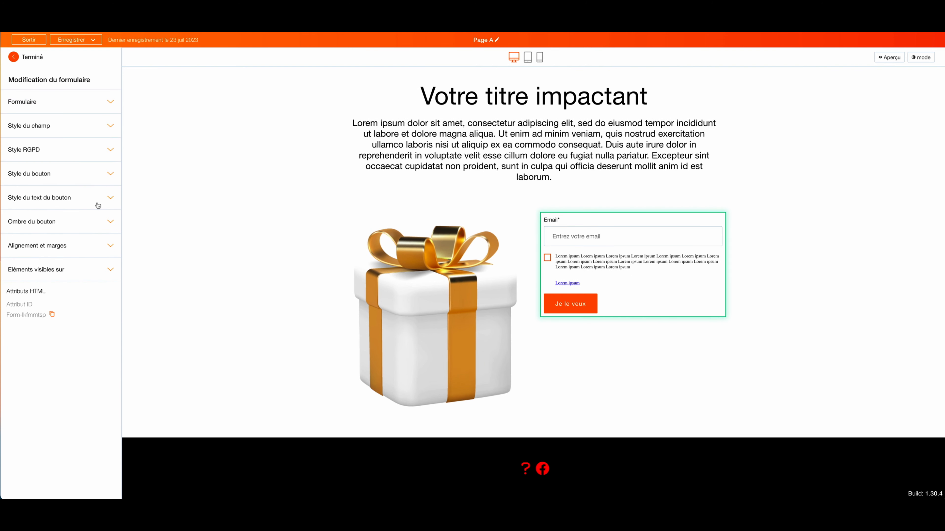
Step: Set the colour of the form's field name to red in the field style
left_click(110, 125)
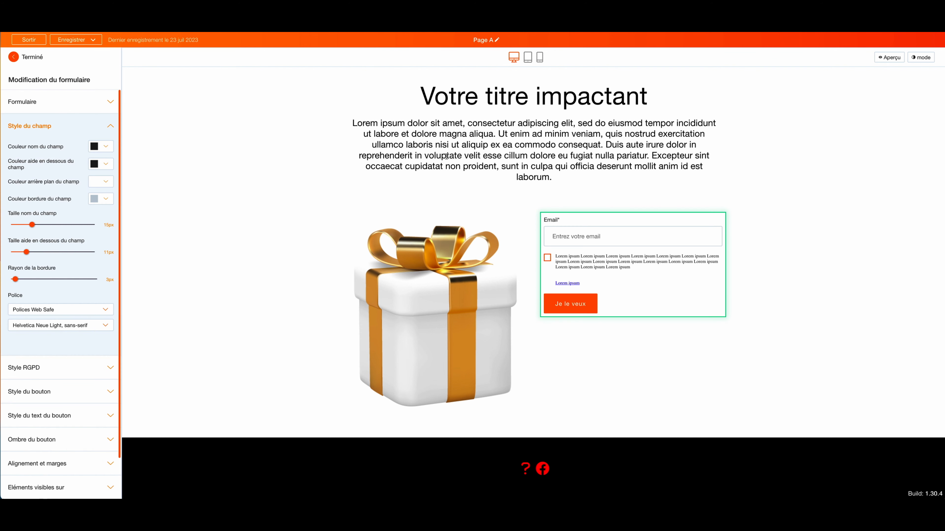
left_click(100, 151)
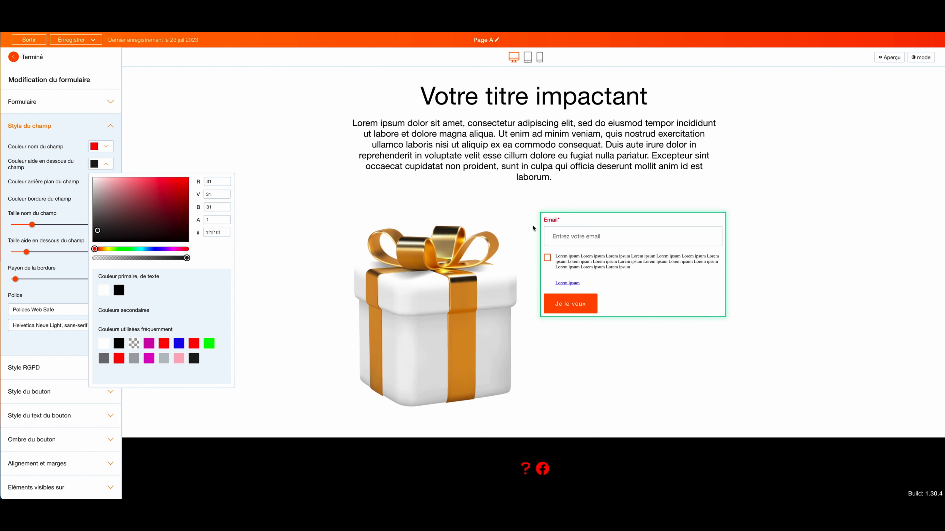
left_click(67, 193)
Step: Try a red background colour on the form field and set it back to white
left_click(104, 183)
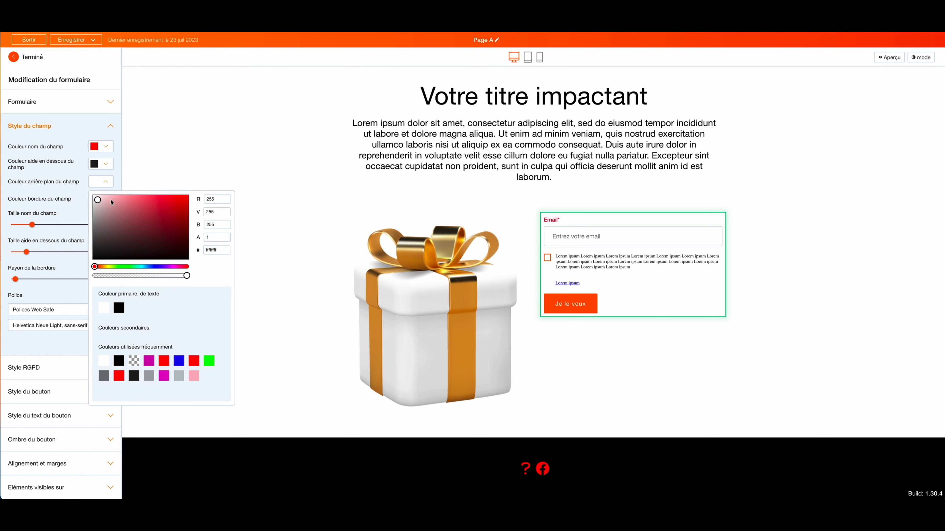
left_click(178, 200)
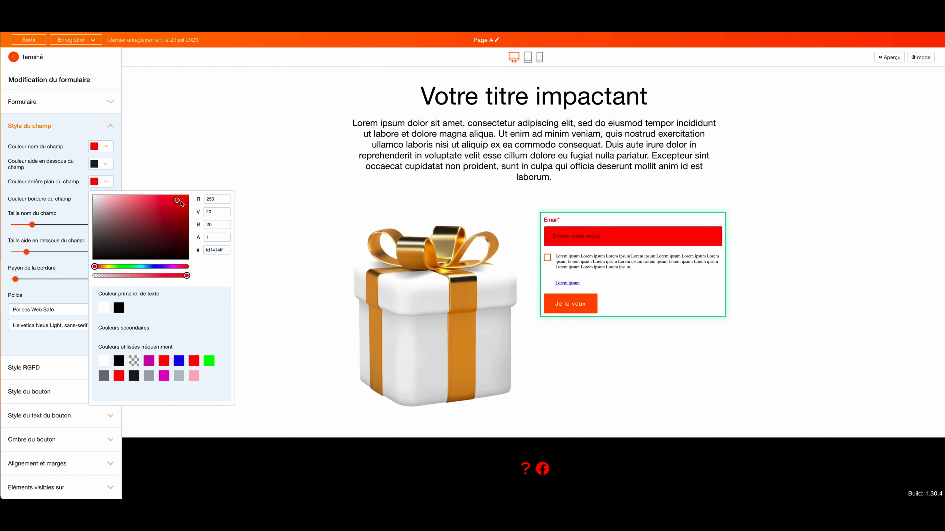
left_click(108, 201)
left_click(105, 183)
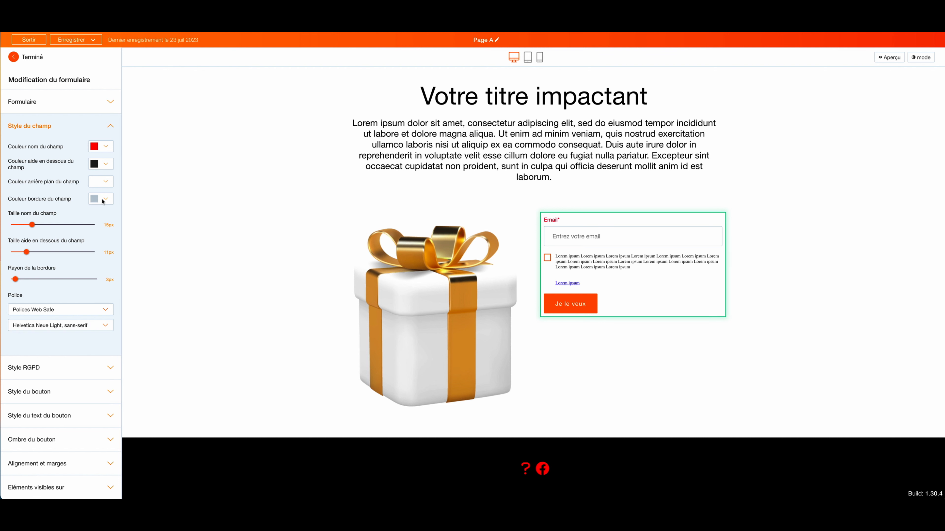
Step: Set the form field's border colour to blue, RGB 12, 141, 248
left_click(103, 201)
left_click(179, 219)
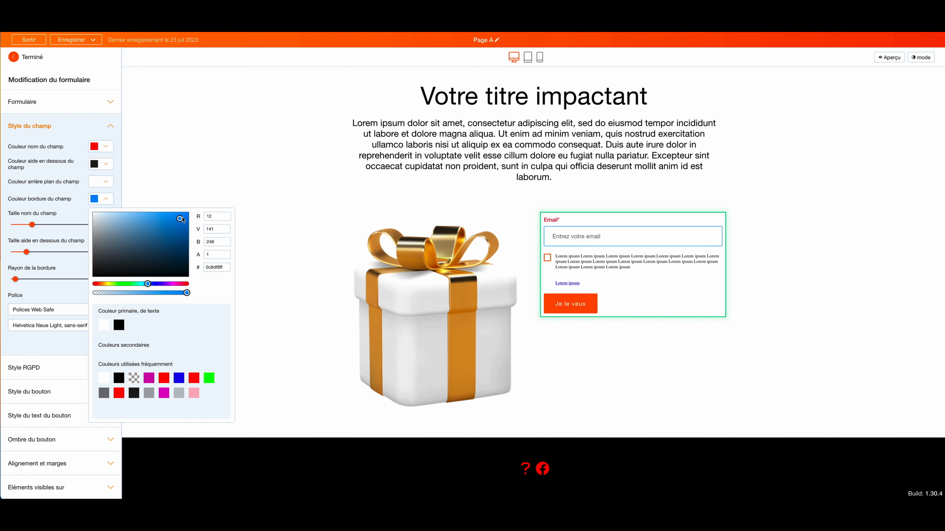
left_click(17, 215)
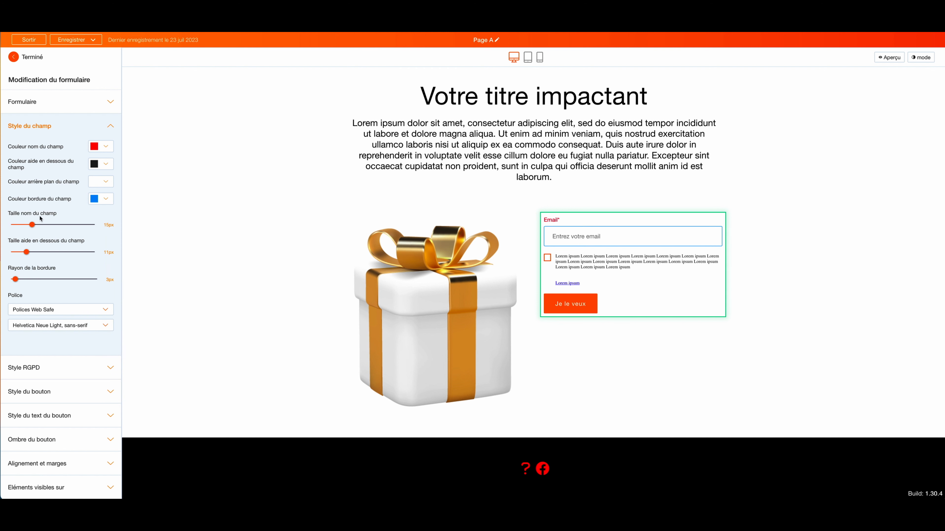
Step: Set the field name size to 17 px and the field's border radius to 9 px
mouse_move(32, 226)
mouse_move(32, 226)
left_mouse_down()
mouse_move(44, 225)
mouse_move(35, 225)
left_mouse_up()
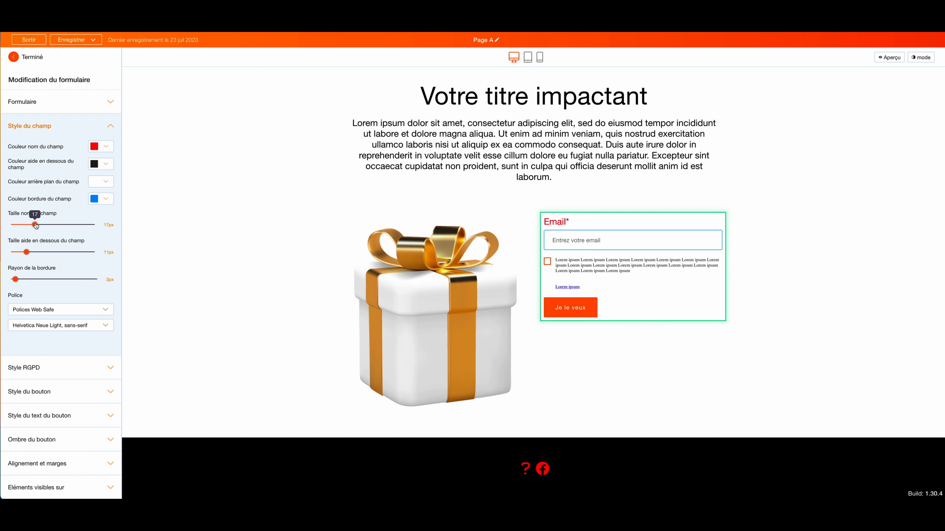
left_click_drag(15, 279, 23, 281)
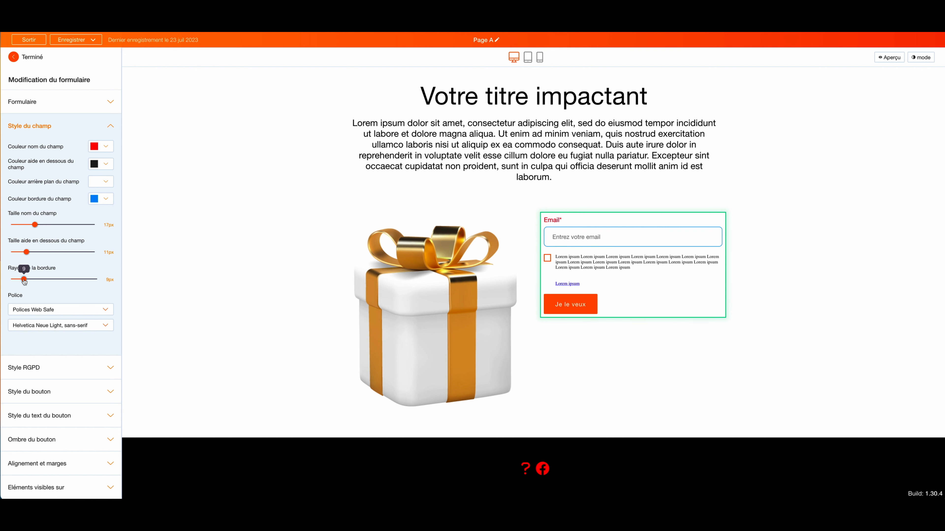
Step: Set the field font to the Google font ABeeZee with the Regular style
left_click(41, 310)
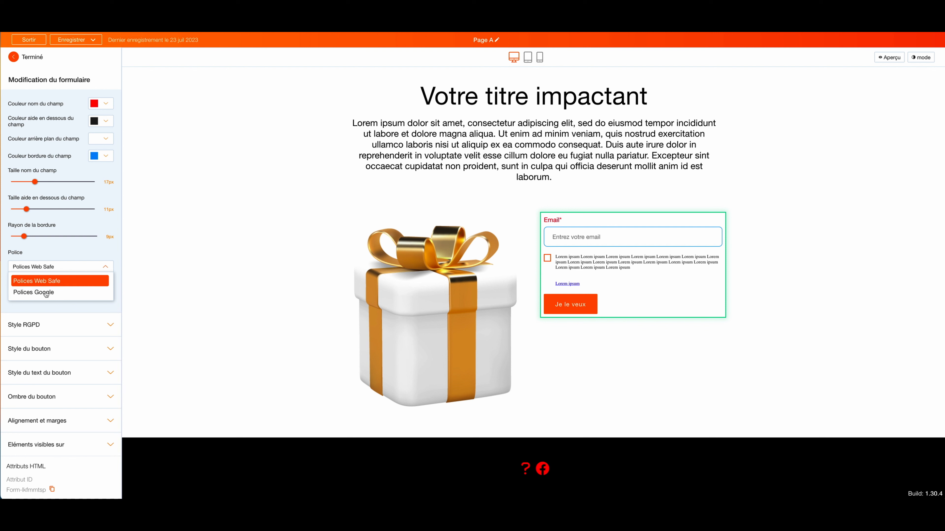
left_click(45, 293)
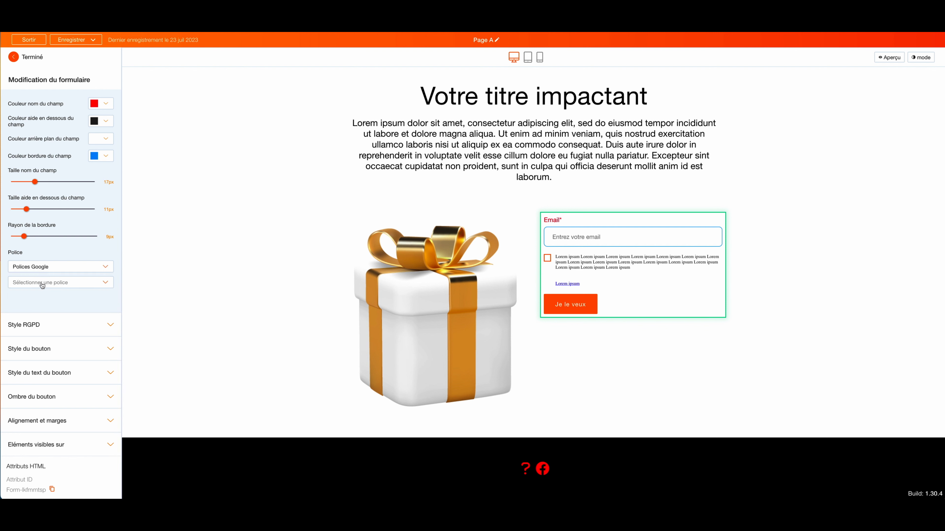
left_click(43, 286)
left_click(36, 283)
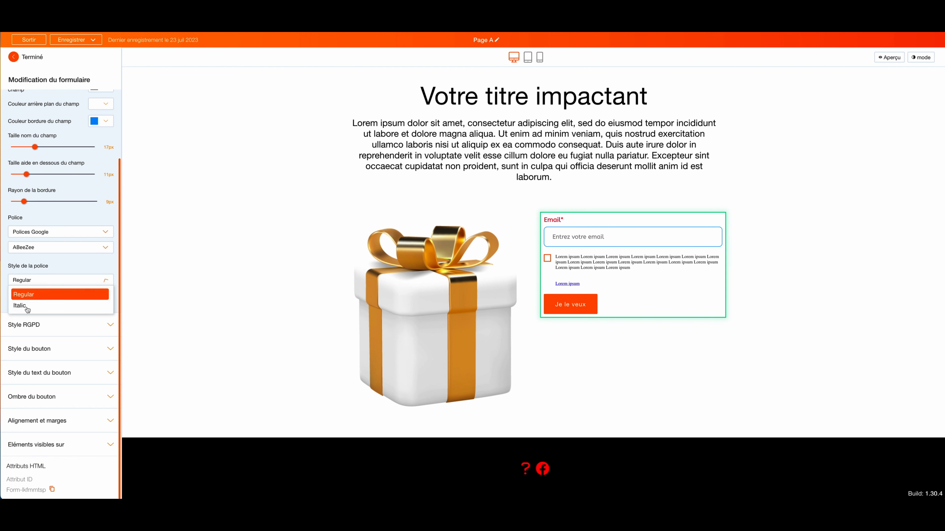
left_click(12, 298)
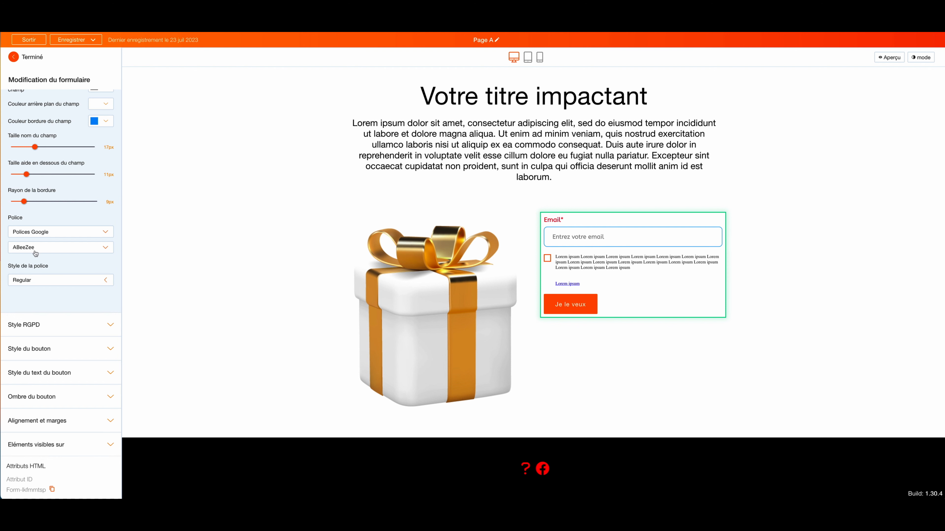
Step: Open the form's RGPD style settings and its button style settings
left_click(106, 324)
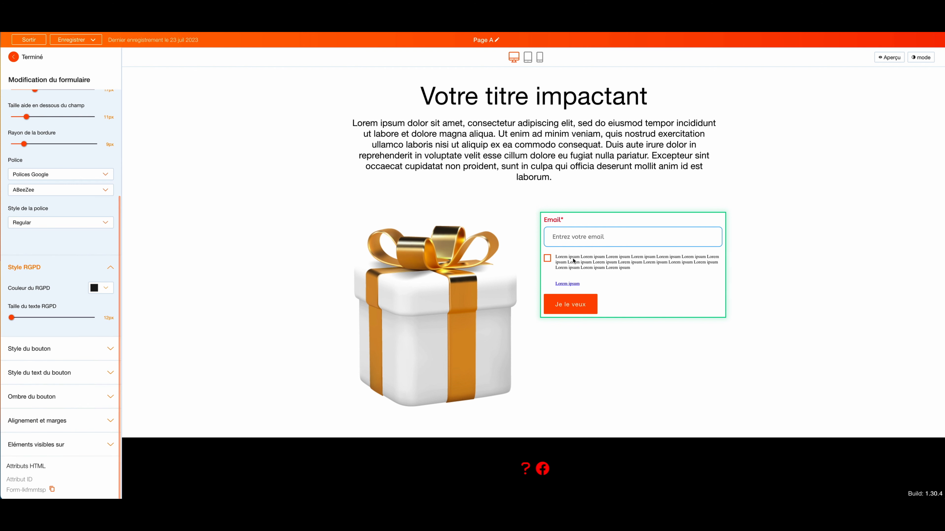
left_click(41, 349)
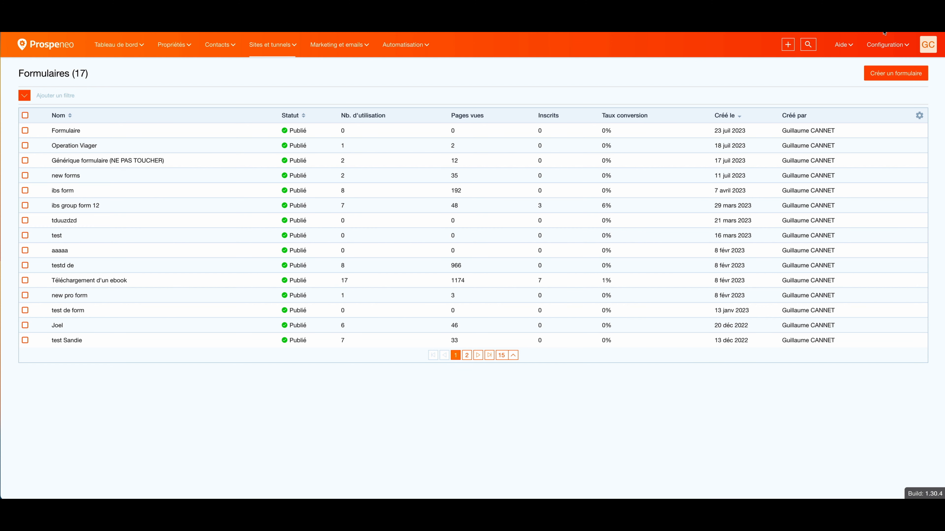
Step: Go to the RGPD consents in the Marketing et emails configuration and open the Lorem ipsum consent
left_click(889, 45)
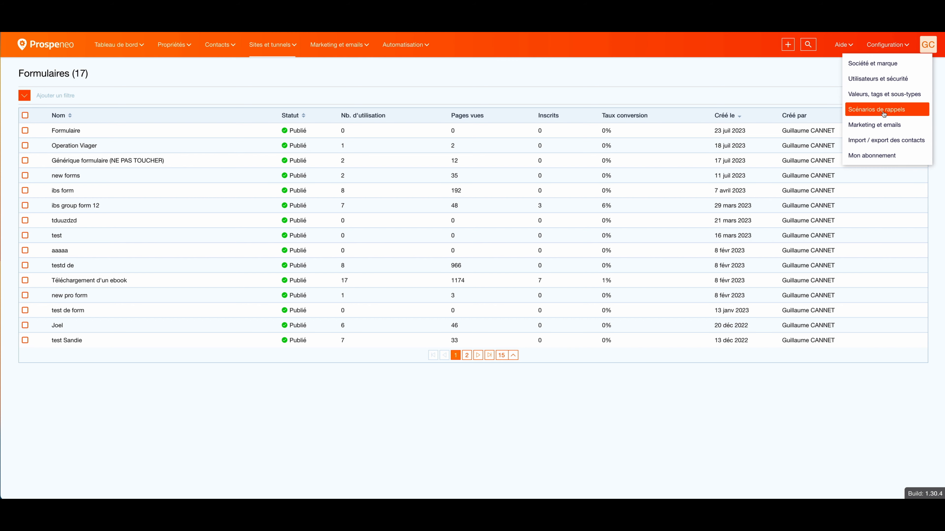
left_click(885, 125)
left_click(73, 111)
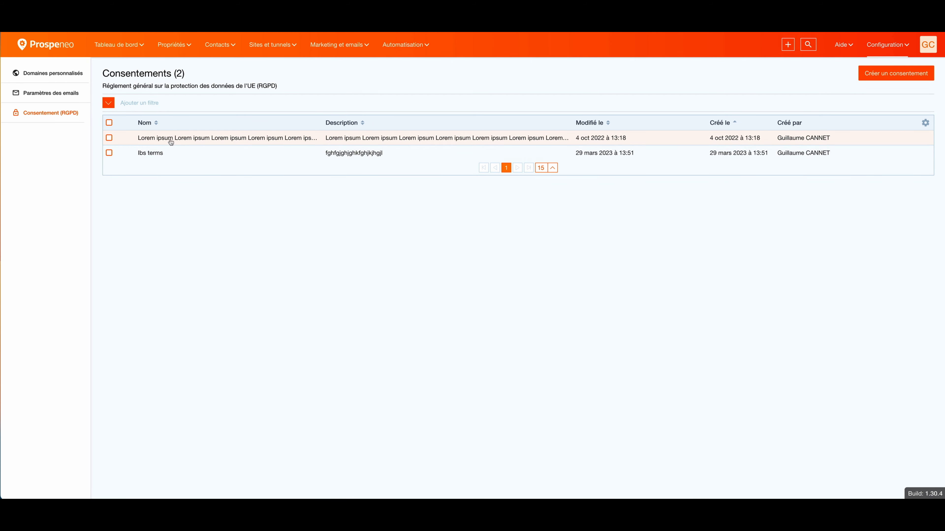
left_click(170, 140)
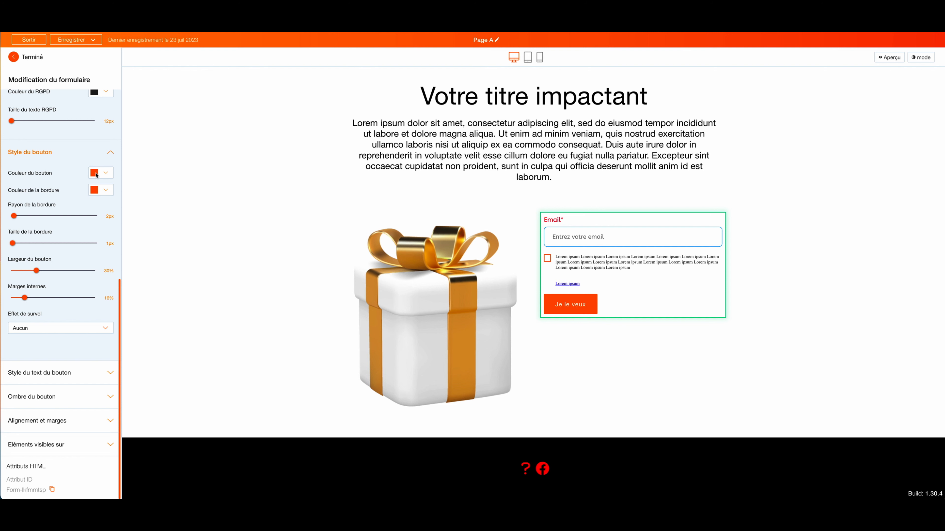
Step: Style the form button red with a 10 px border radius, a transparent 5 px border, 100% width and 26% inner margins
left_click(98, 174)
left_click(160, 354)
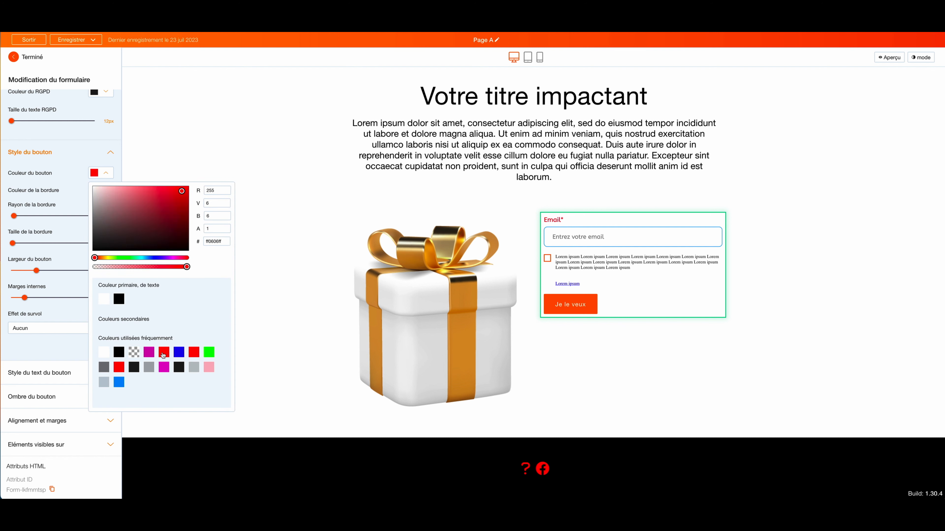
left_click(14, 216)
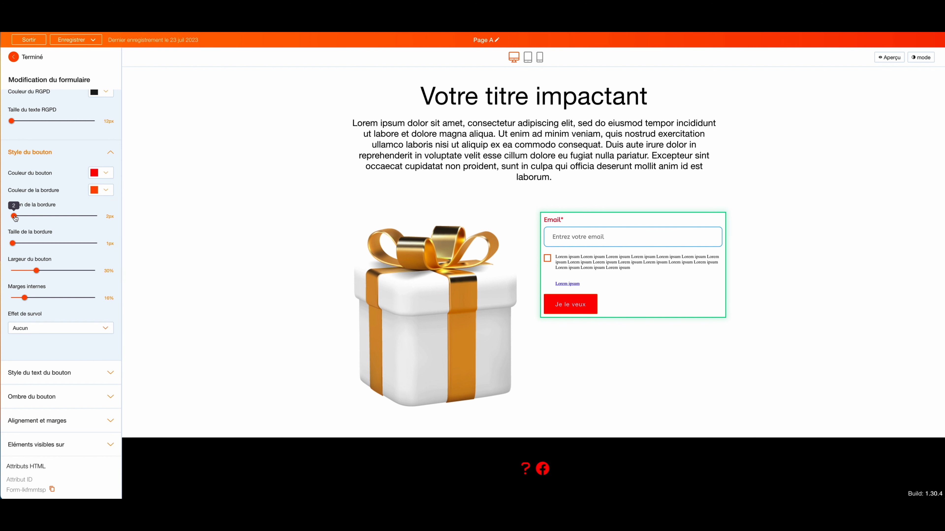
left_click_drag(14, 216, 25, 216)
left_click(14, 245)
left_click(94, 191)
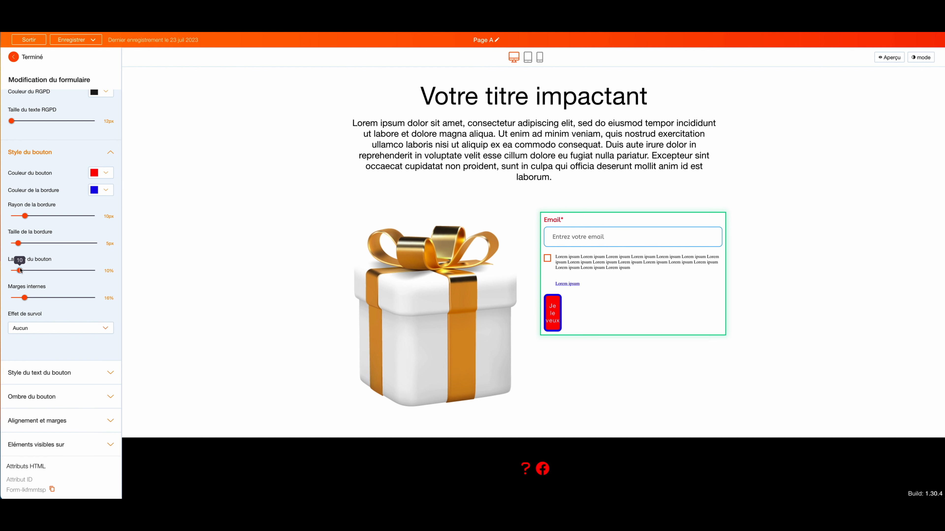
left_click_drag(20, 271, 101, 270)
left_click_drag(24, 298, 33, 298)
Step: Set the button text to the Google font Montserrat with the 800 style at 29 px
left_click(39, 373)
left_click(46, 312)
left_click(49, 334)
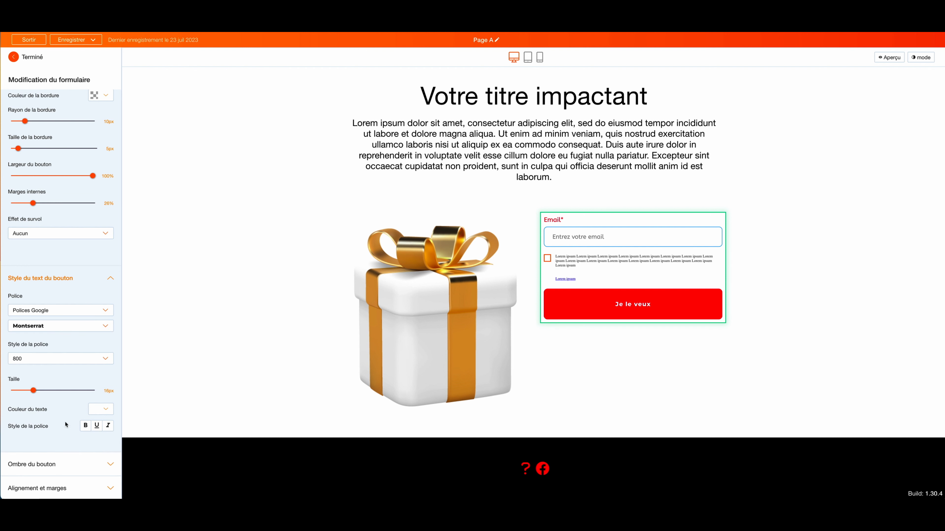
scroll(64, 416, "down", 2)
left_click_drag(33, 336, 52, 336)
Step: Give the button a shadow toward the lower right with 9 px horizontal and vertical offsets, 14 px blur and 7 px spread
left_click(63, 400)
scroll(62, 400, "down", 5)
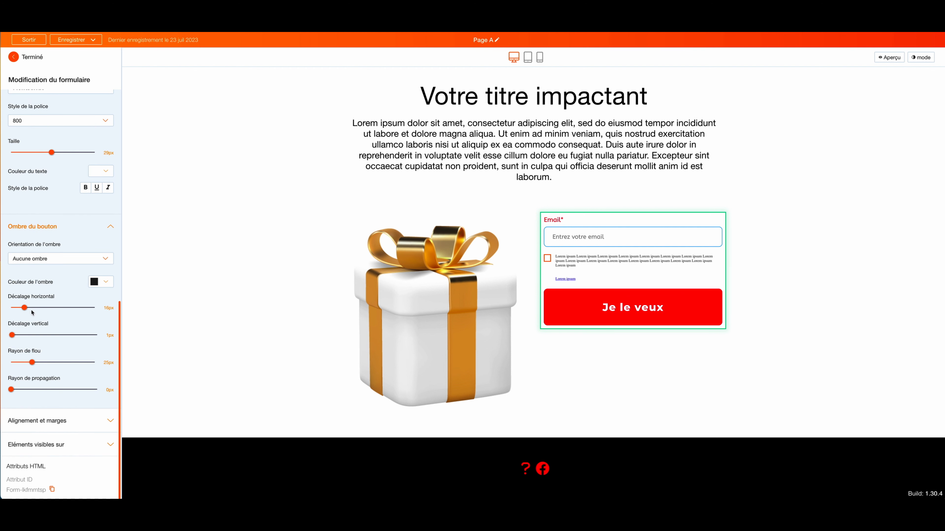
left_click(51, 263)
left_click(48, 284)
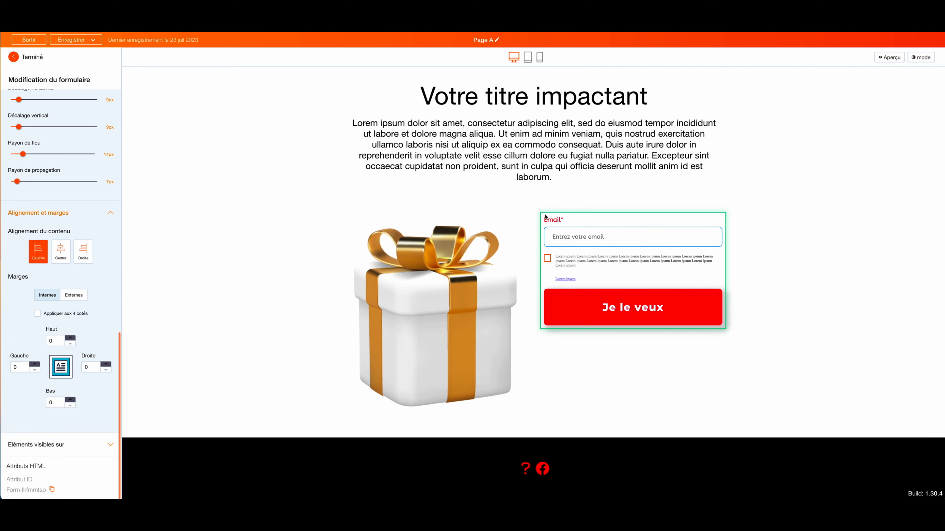
Step: Try inner margins of 10 on all four sides of the form and look at its outer margins
left_click(561, 210)
left_click(558, 219)
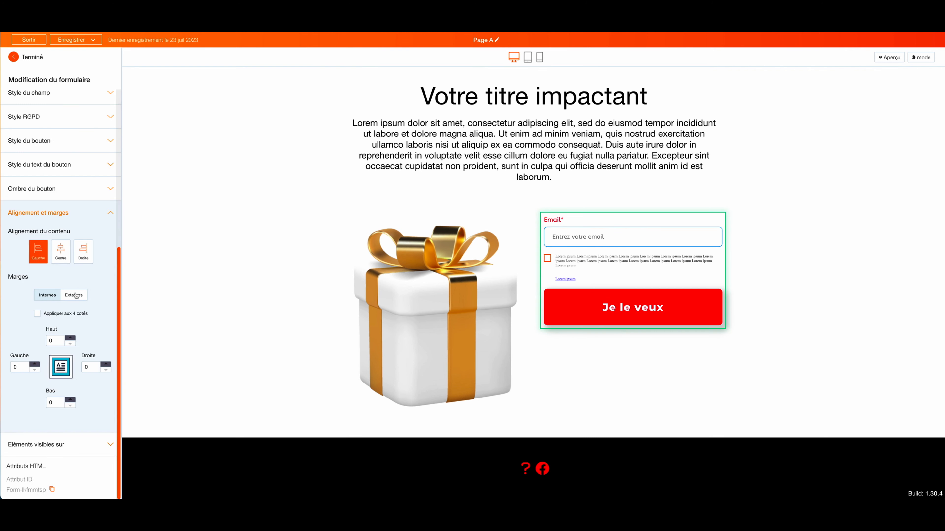
left_click(52, 296)
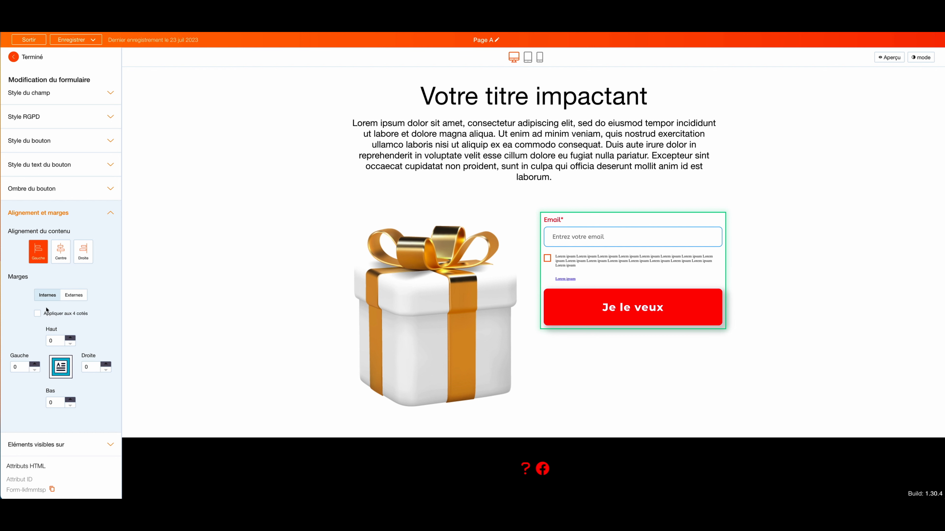
left_click(38, 314)
type("10")
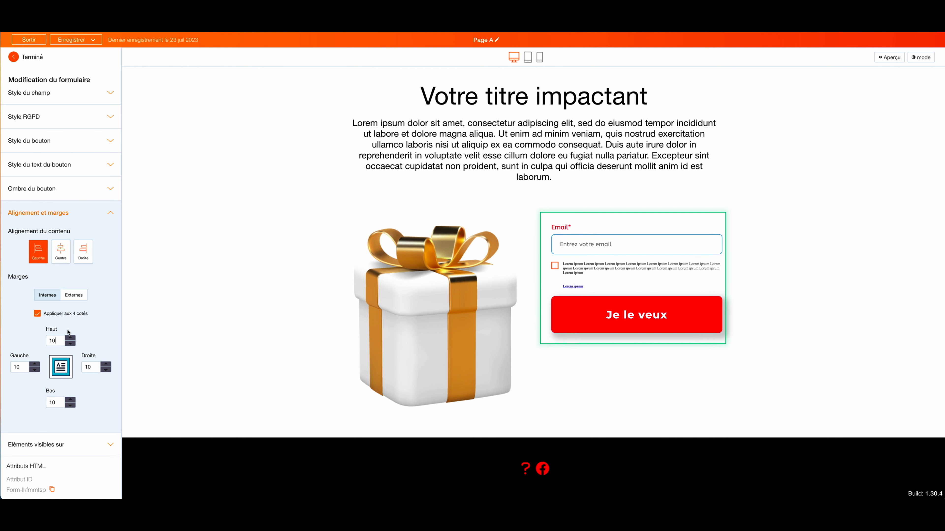
left_click(73, 297)
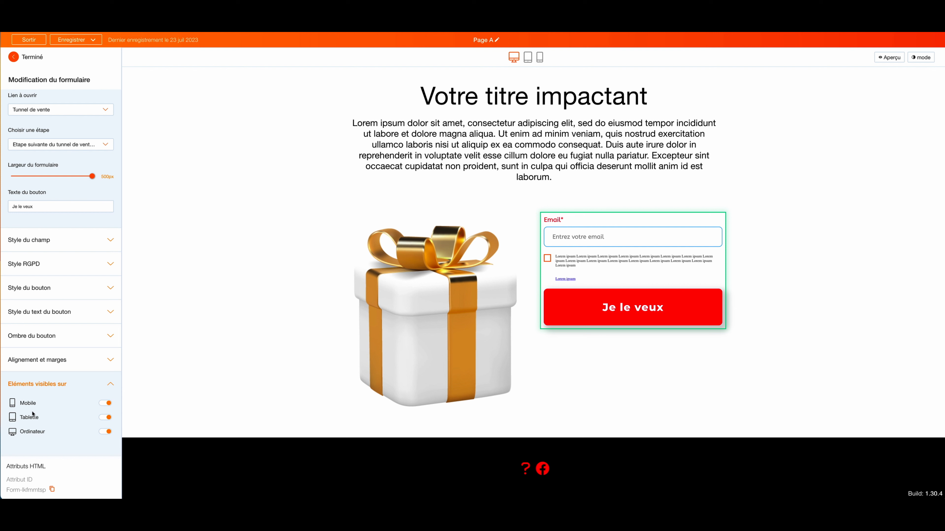
Step: Examine the form's visibility options for mobile, tablet and computer, and look over the rest of the page
scroll(36, 439, "up", 1)
scroll(36, 429, "down", 1)
scroll(413, 285, "up", 10)
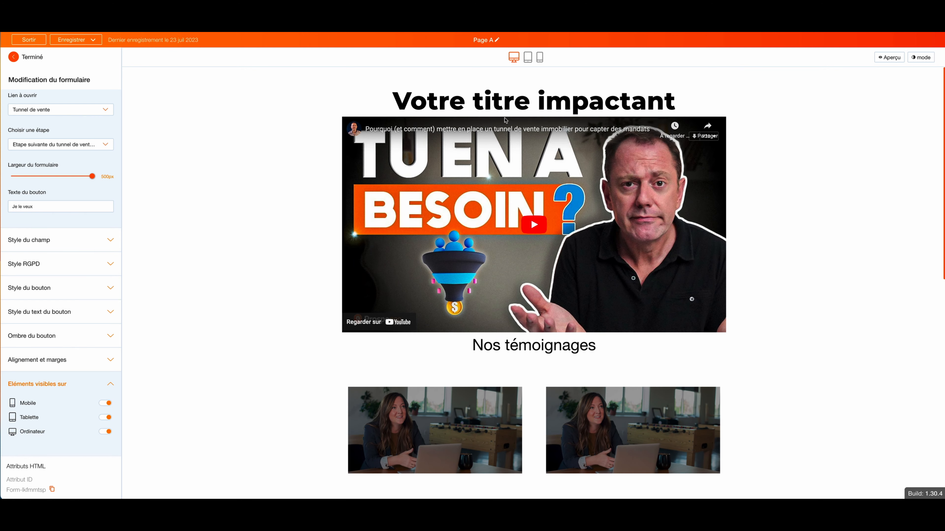
scroll(498, 114, "down", 10)
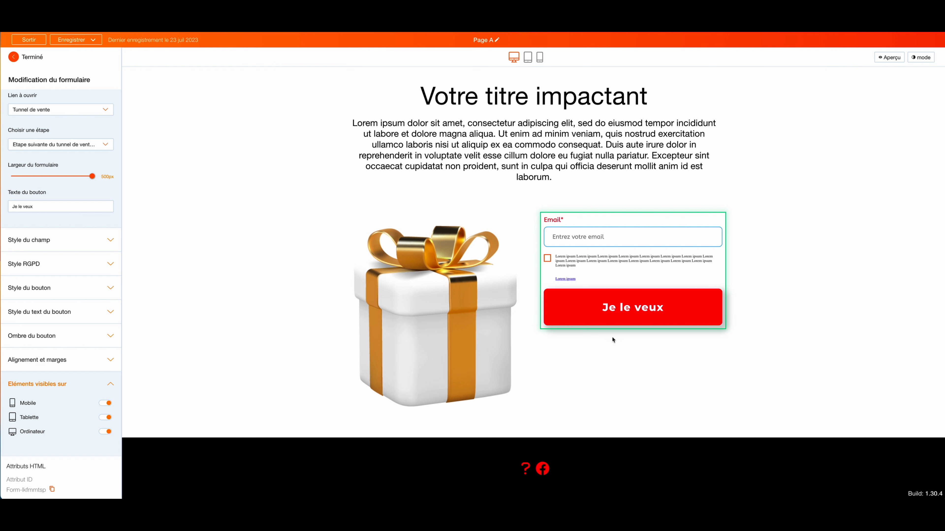
Step: Switch to the contact's record and check its source and capture page
scroll(259, 310, "up", 10)
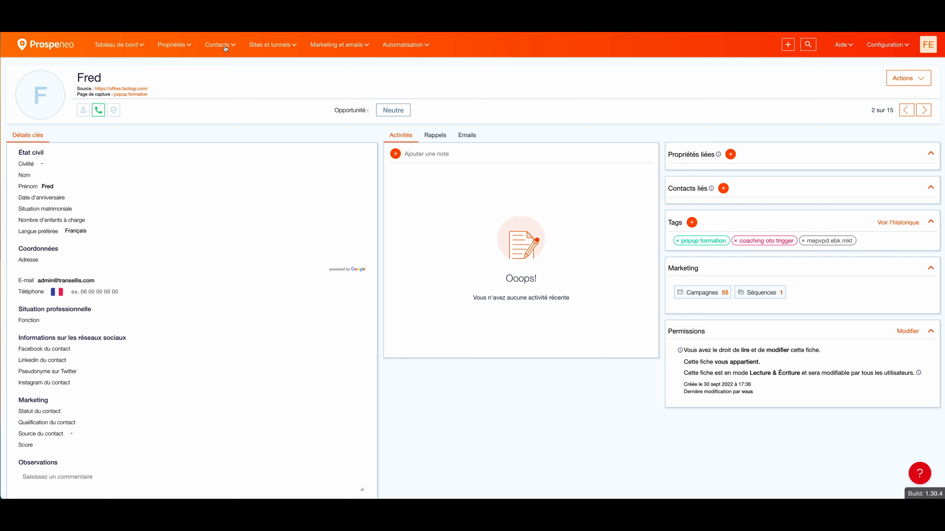
left_click_drag(77, 88, 153, 92)
left_click(161, 92)
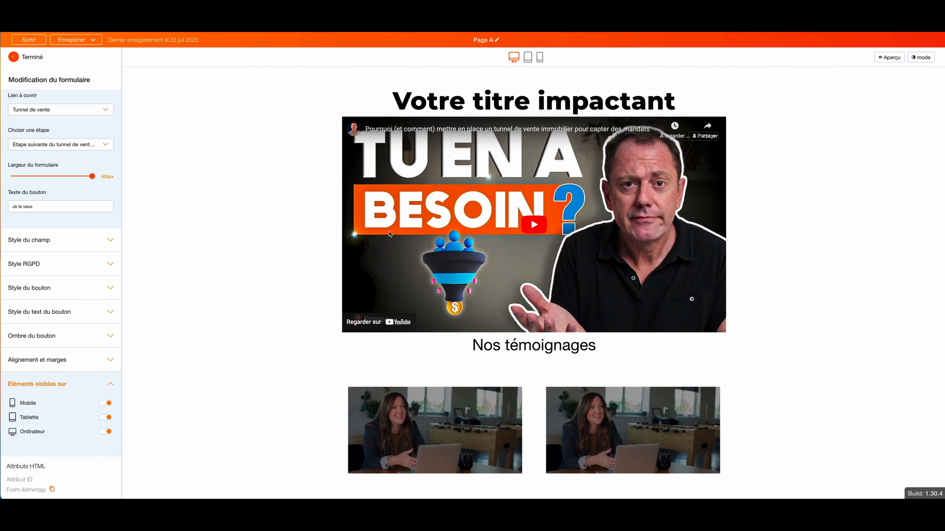
Step: Return to the page editor, finish editing the form and try to add a second Formulaire element to the page
scroll(389, 234, "down", 10)
scroll(389, 235, "up", 10)
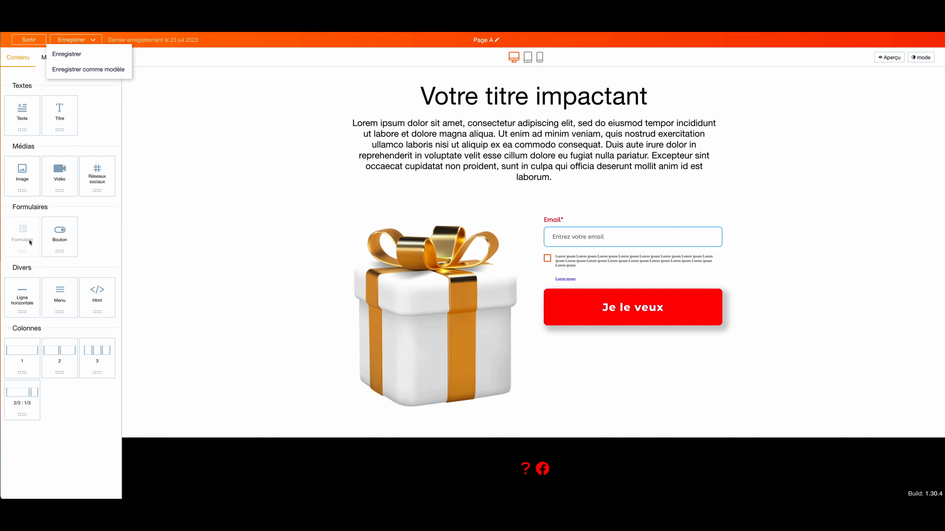
left_click(24, 234)
left_click_drag(21, 231, 22, 244)
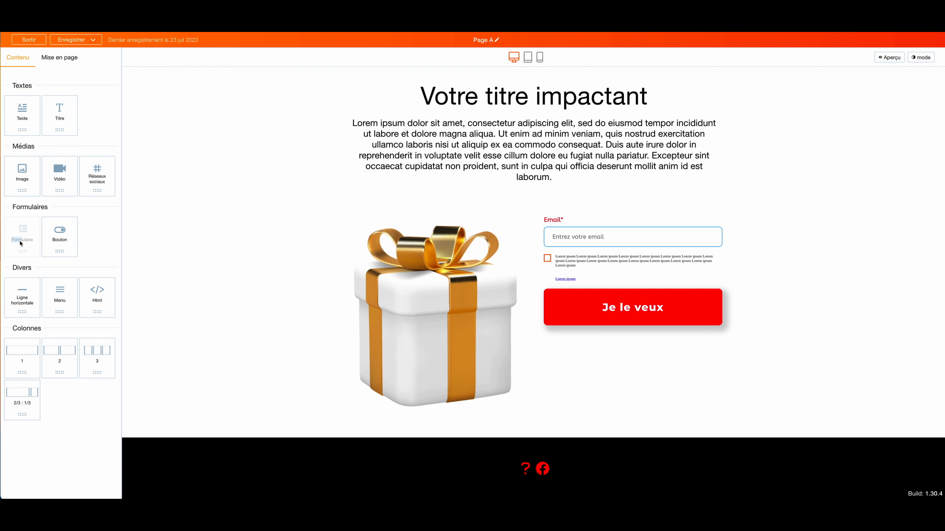
left_click(20, 241)
mouse_move(716, 230)
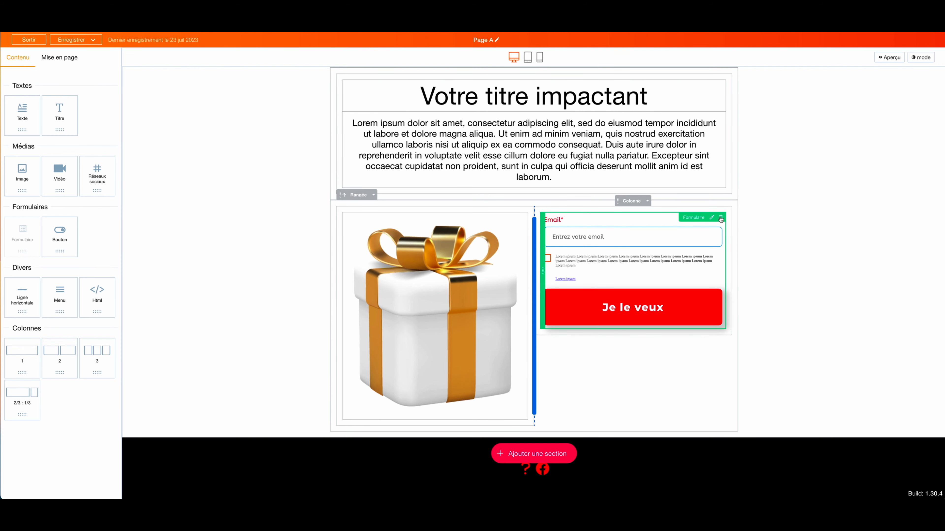